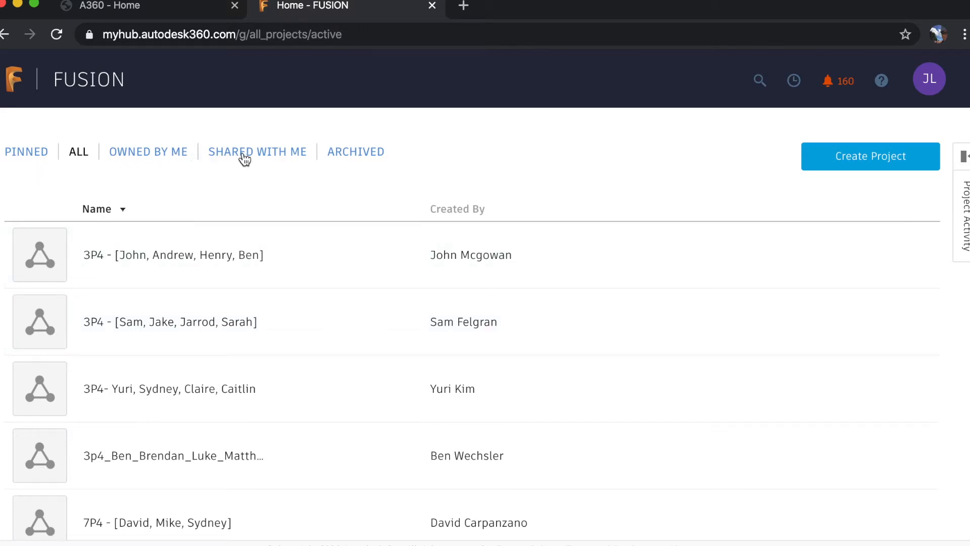
scroll(289, 390, "down", 4)
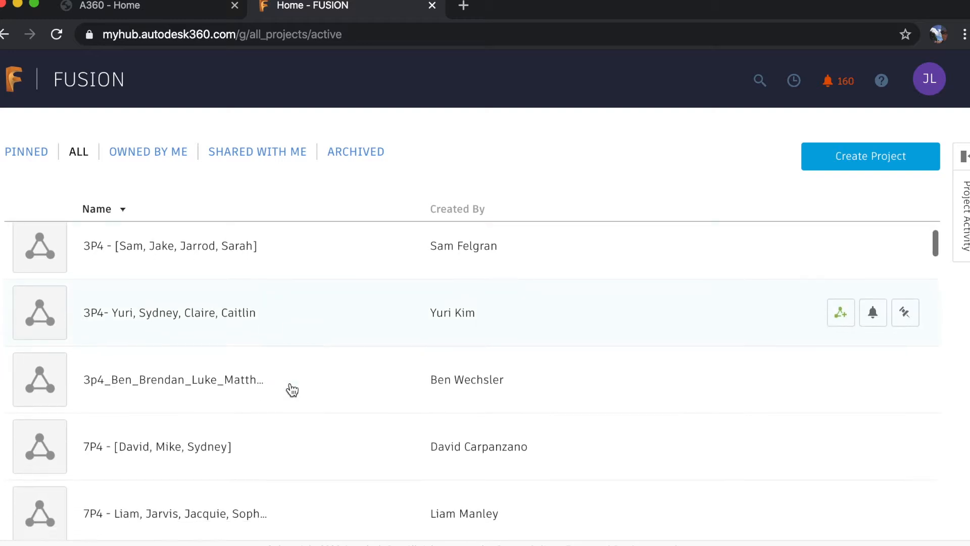
scroll(290, 390, "down", 8)
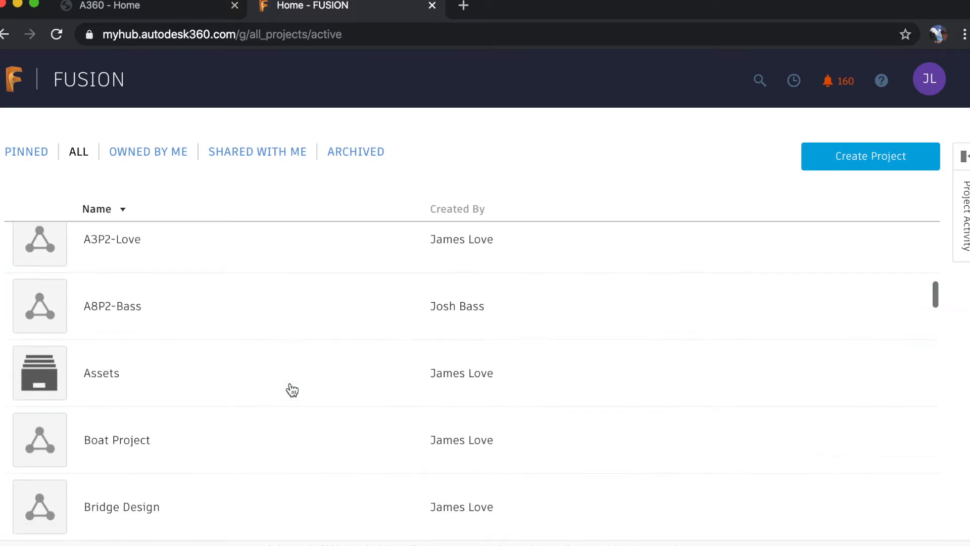
scroll(692, 286, "up", 12)
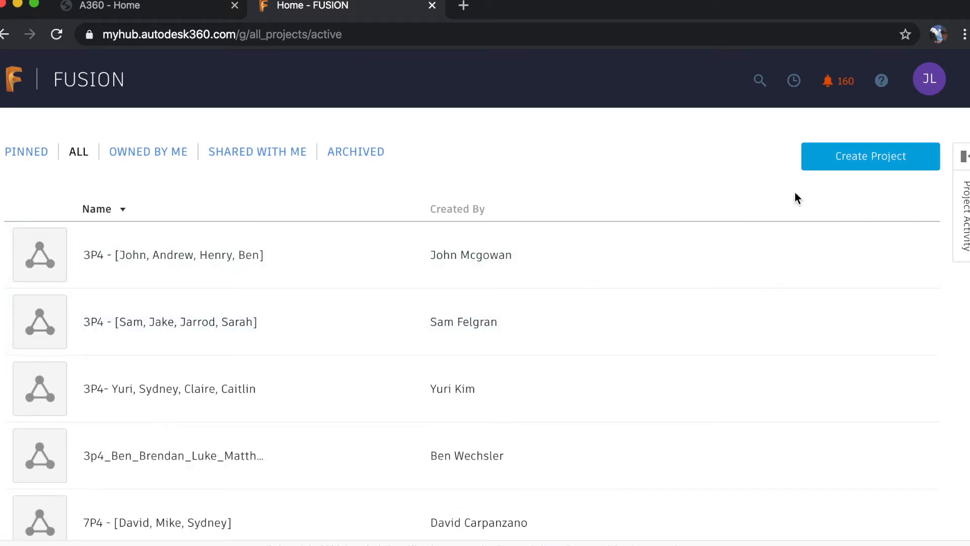
- Create a project named "Online Engineering Work" with the blue wave avatar and start a new design in it
left_click(874, 162)
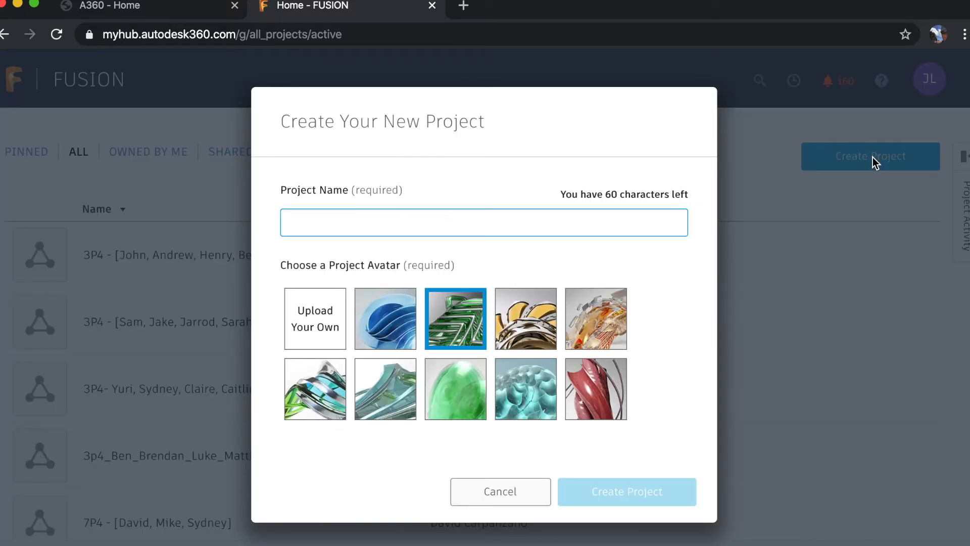
type("Online Engineering Work")
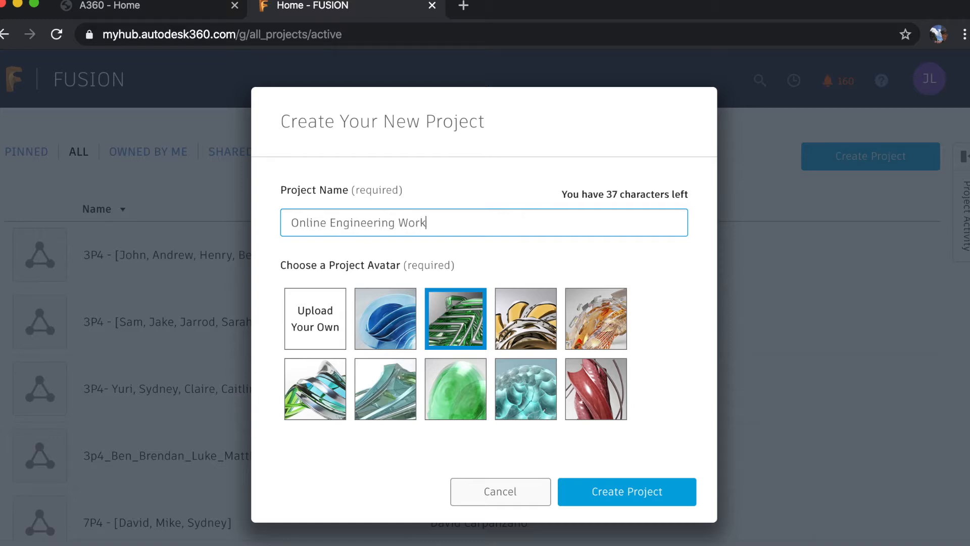
left_click(386, 319)
left_click(626, 491)
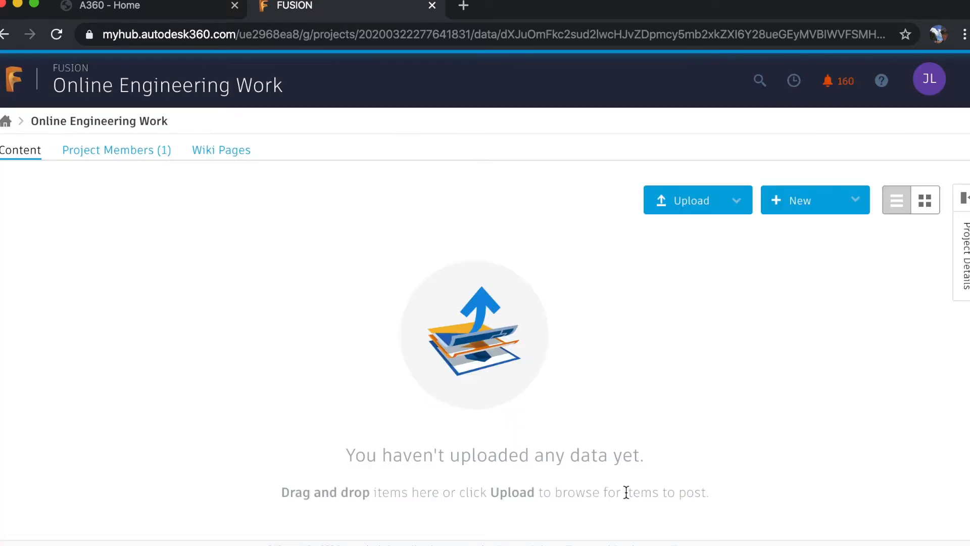
left_click(796, 211)
left_click(805, 254)
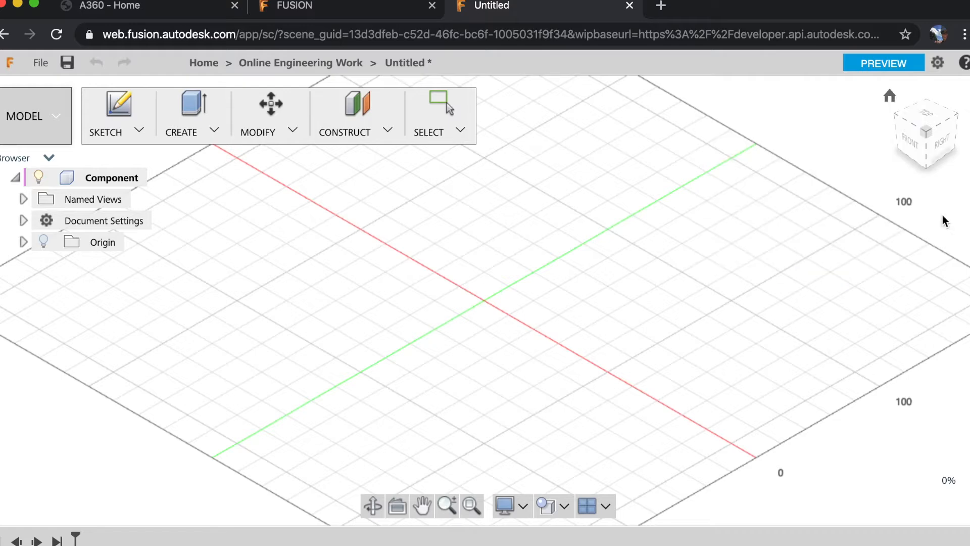
- Examine the view controls, the workspace list, the export formats and the available sketch, create, modify and construct commands
left_click_drag(939, 111, 914, 117)
left_click(889, 96)
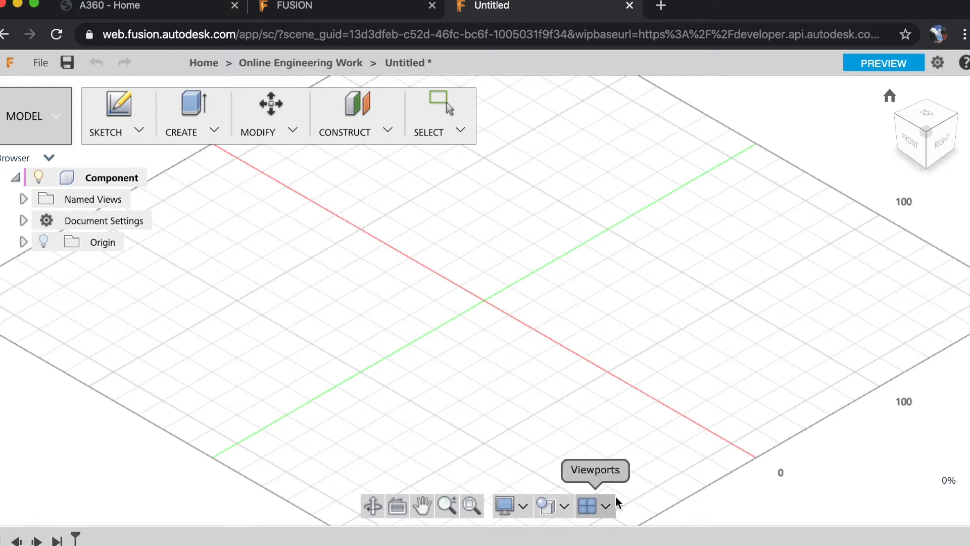
left_click(56, 117)
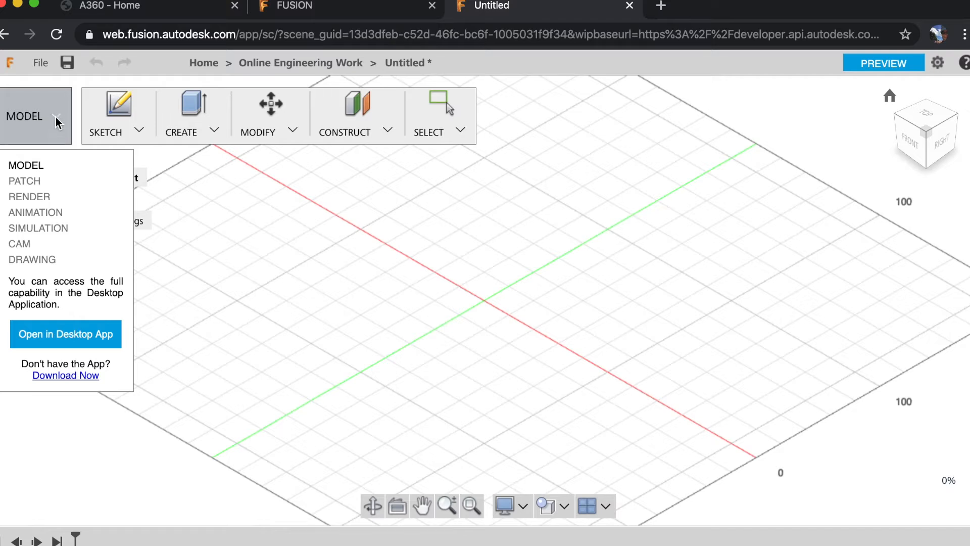
left_click(55, 117)
left_click(56, 116)
left_click(56, 117)
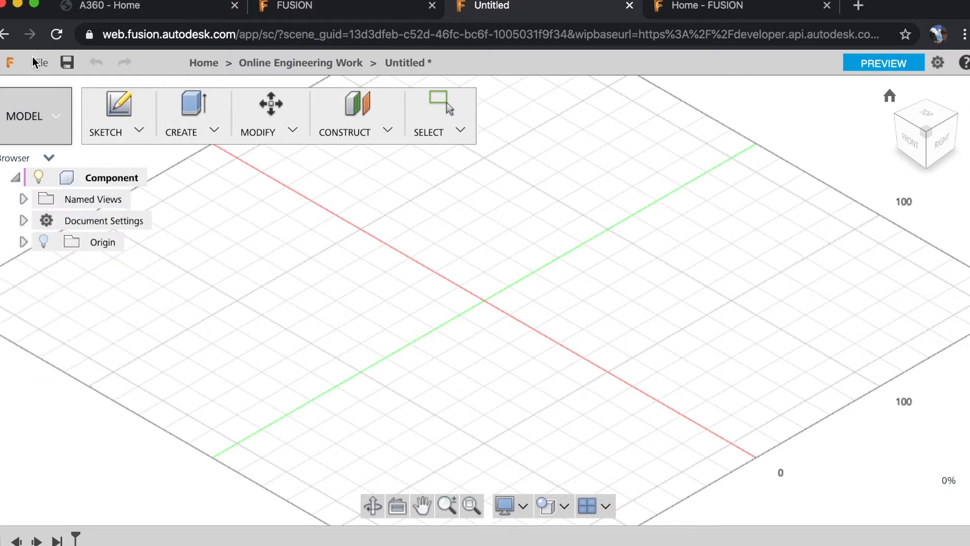
left_click(39, 62)
mouse_move(134, 120)
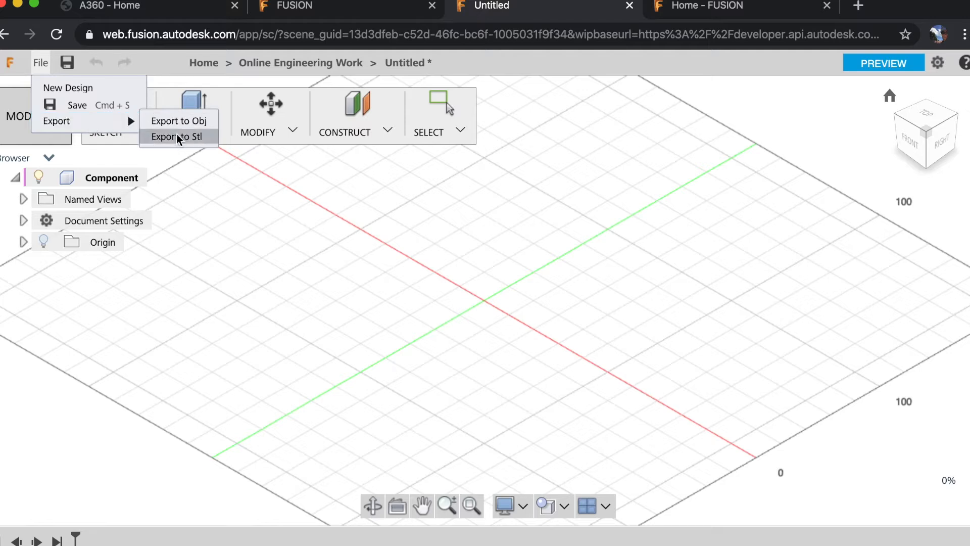
left_click(174, 134)
left_click(126, 135)
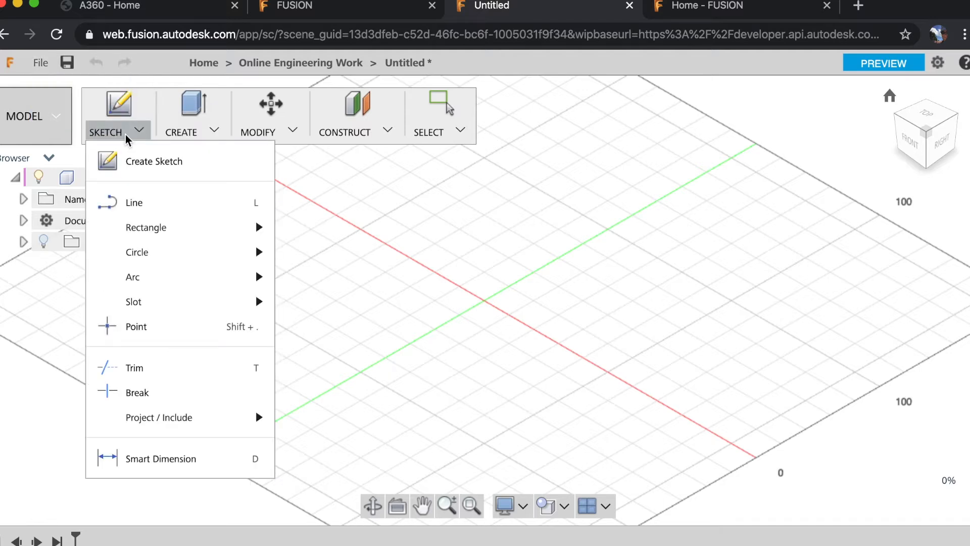
left_click(195, 130)
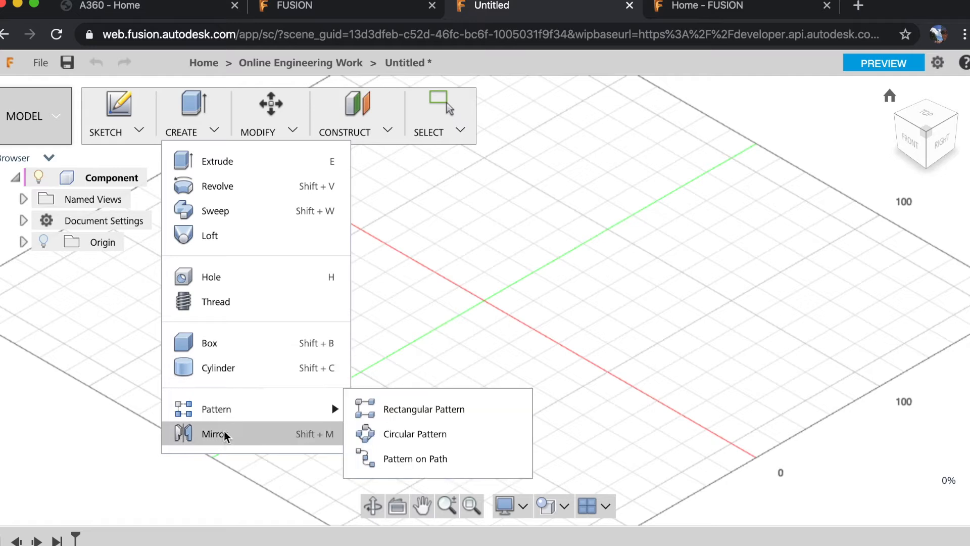
left_click(277, 131)
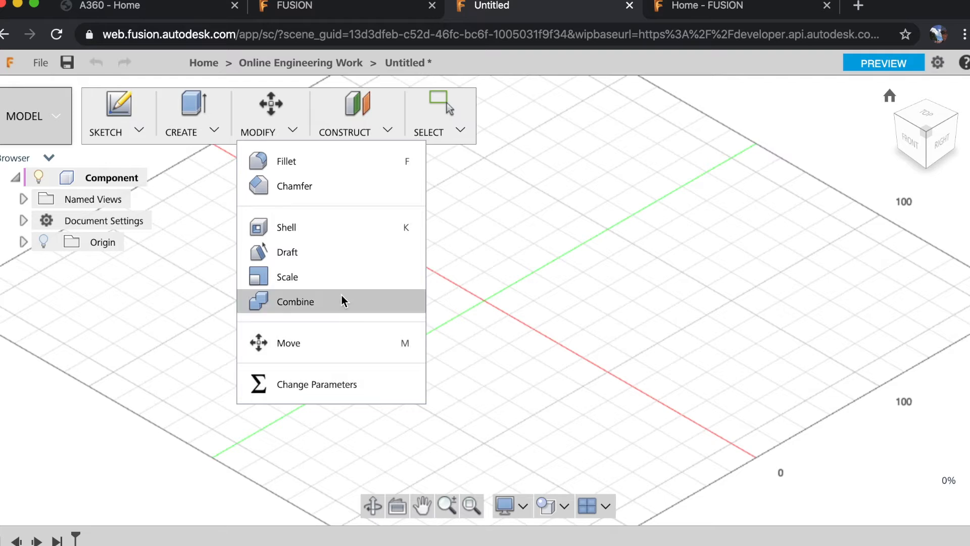
left_click(356, 132)
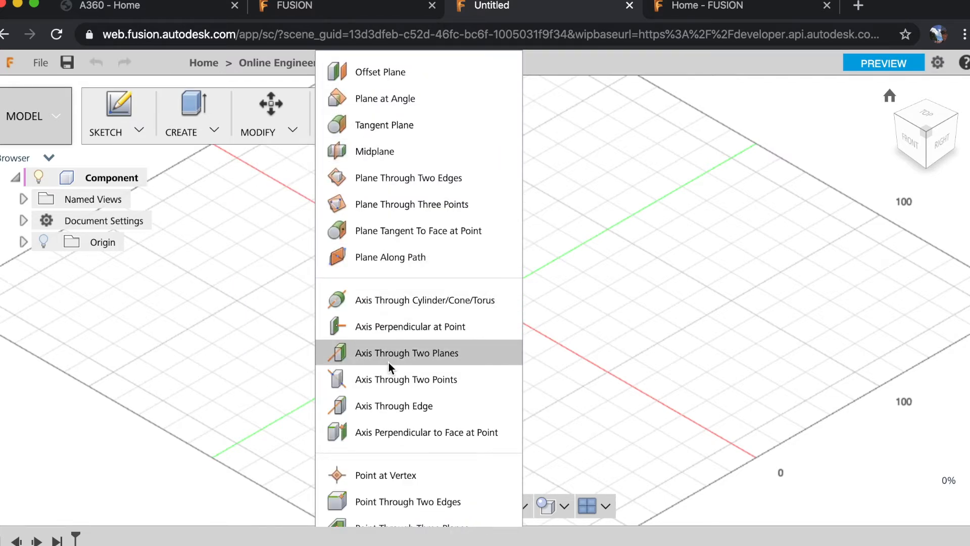
- Start a new sketch on the horizontal origin plane
left_click(109, 131)
left_click(139, 158)
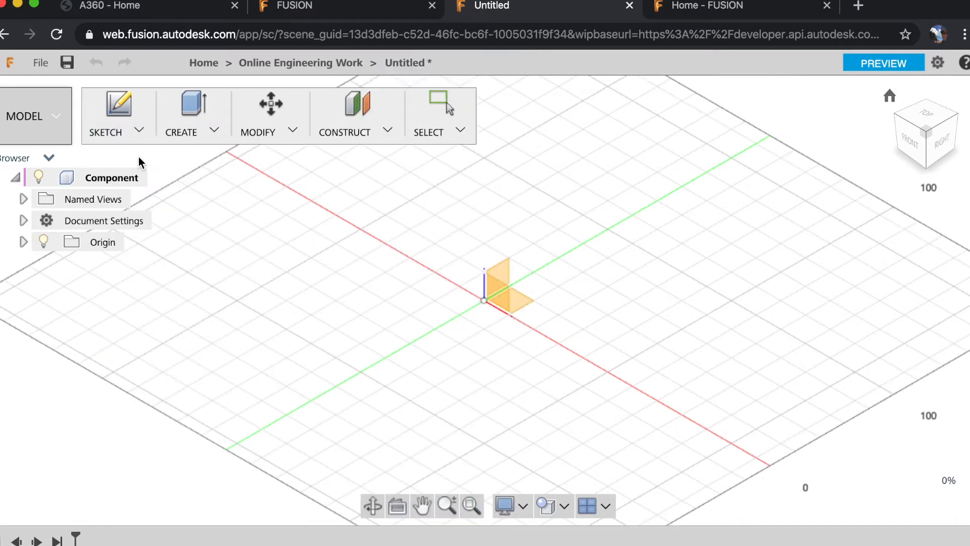
left_click(520, 302)
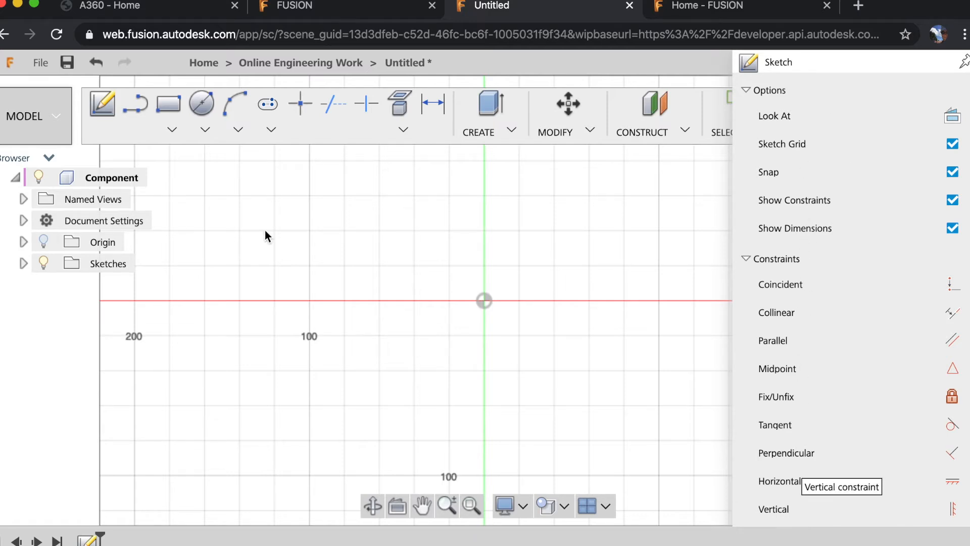
- Draw a two-point rectangle 200 mm wide and 100 mm high around the origin
left_click(167, 104)
left_click(336, 202)
type("200")
key("Tab")
type("100")
key("Tab")
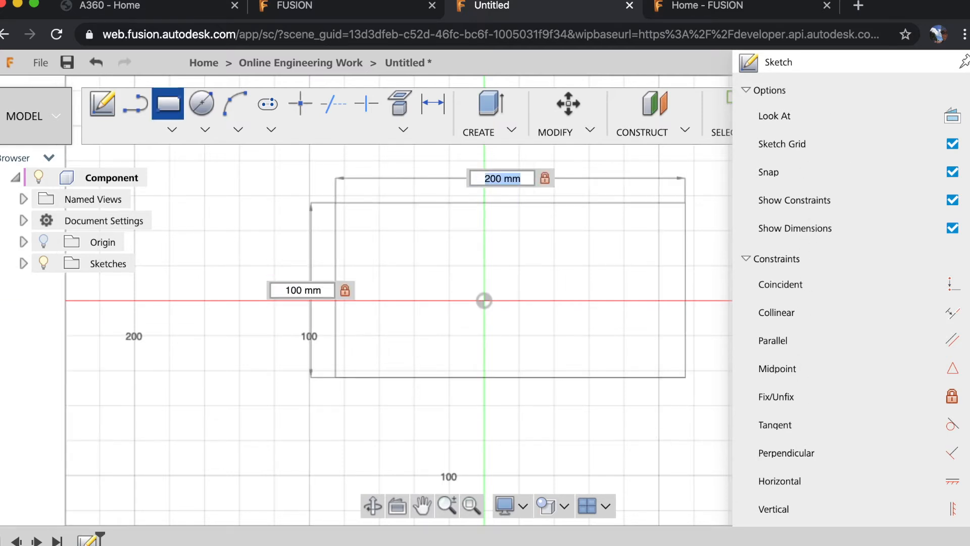
key("Return")
- Sketch four circles about 23 mm in diameter inside the rectangle, one near each corner
key("c")
left_click(387, 240)
left_click(403, 259)
left_click(625, 240)
left_click(639, 255)
left_click(619, 337)
left_click(633, 352)
left_click(386, 337)
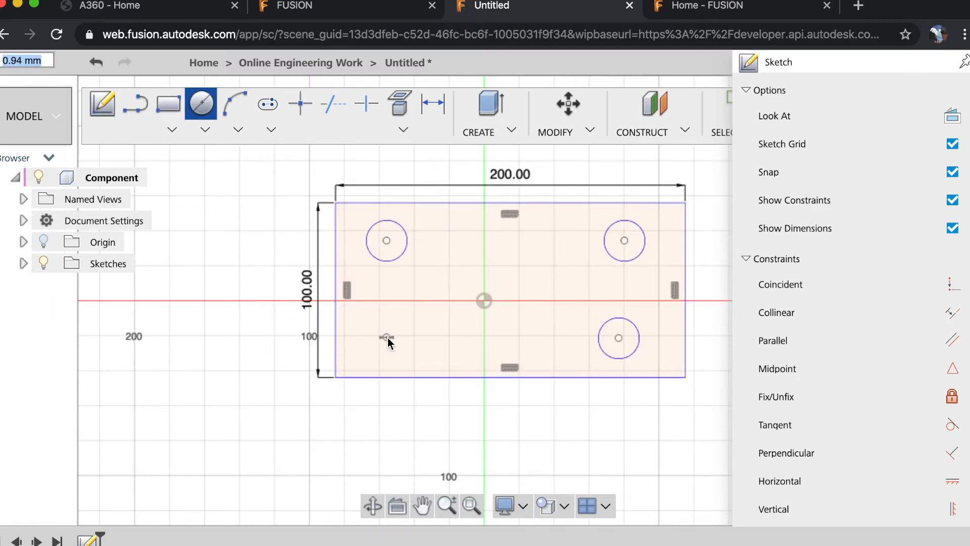
left_click(408, 350)
- Dimension the diameters of the two upper circles at 20 mm each
left_click(432, 103)
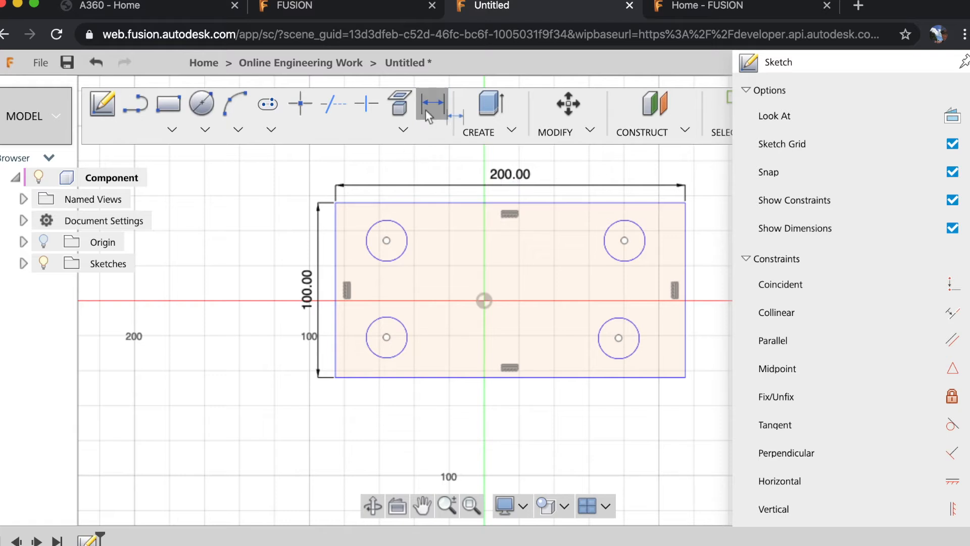
left_click(410, 252)
left_click(257, 211)
type("20")
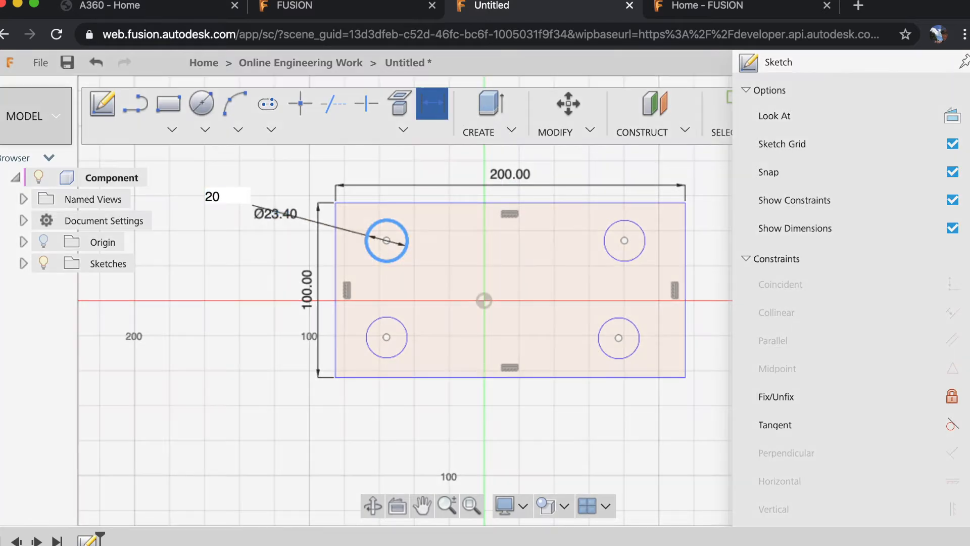
key("Return")
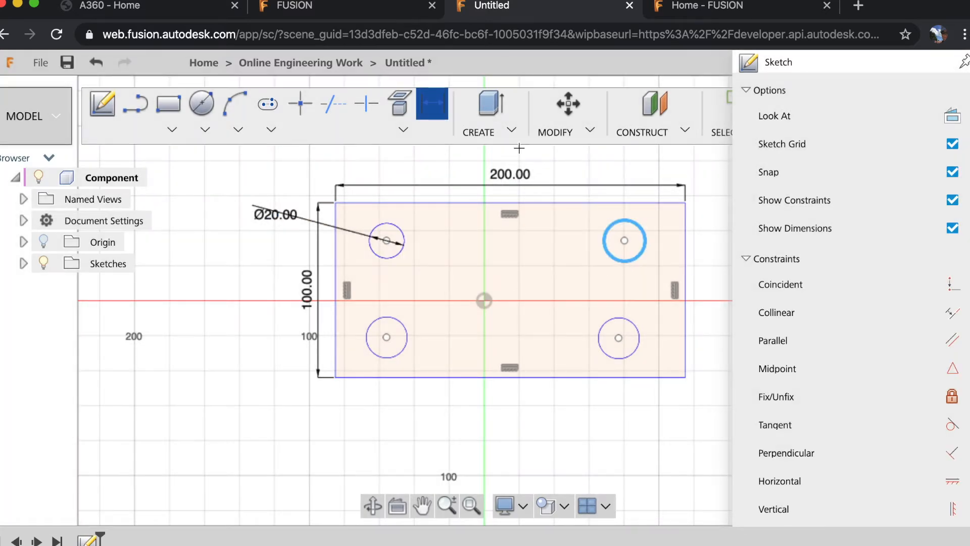
left_click(632, 224)
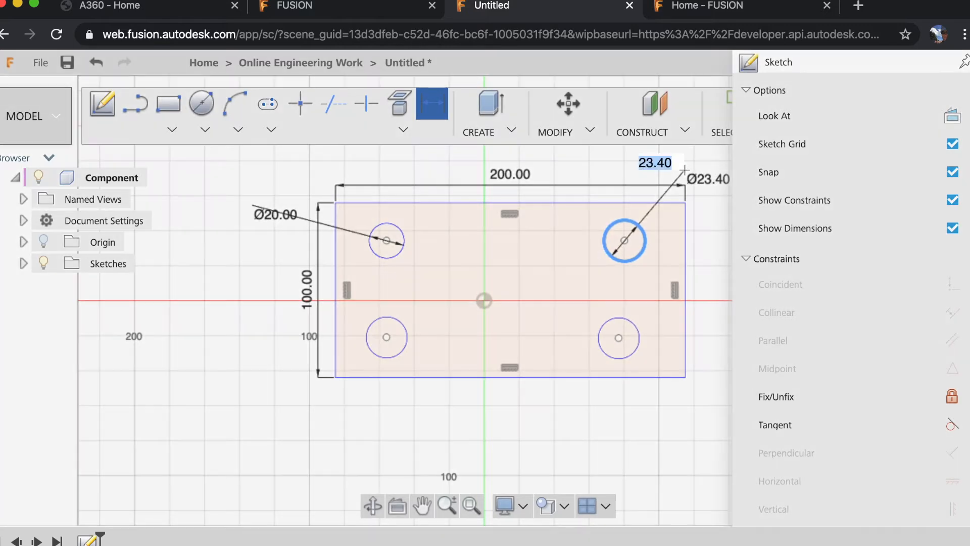
type("20")
key("Return")
- Dimension the diameters of the two lower circles at 20 mm each
left_click(626, 357)
left_click(641, 425)
type("20")
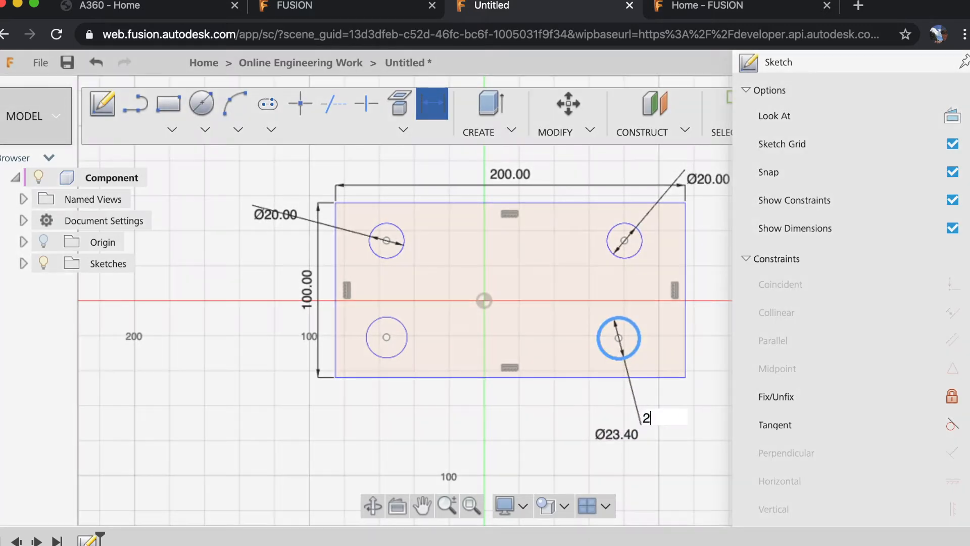
key("Return")
left_click(392, 355)
left_click(404, 427)
type("20")
key("Return")
- Draw a horizontal and a vertical centre line across the rectangle, each joining the midpoints of opposite edges
key("l")
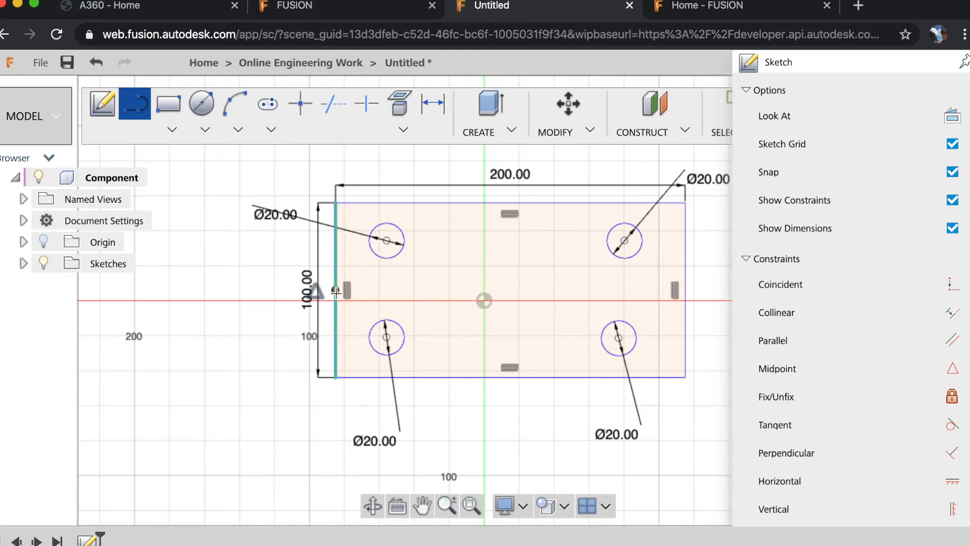
left_click(335, 292)
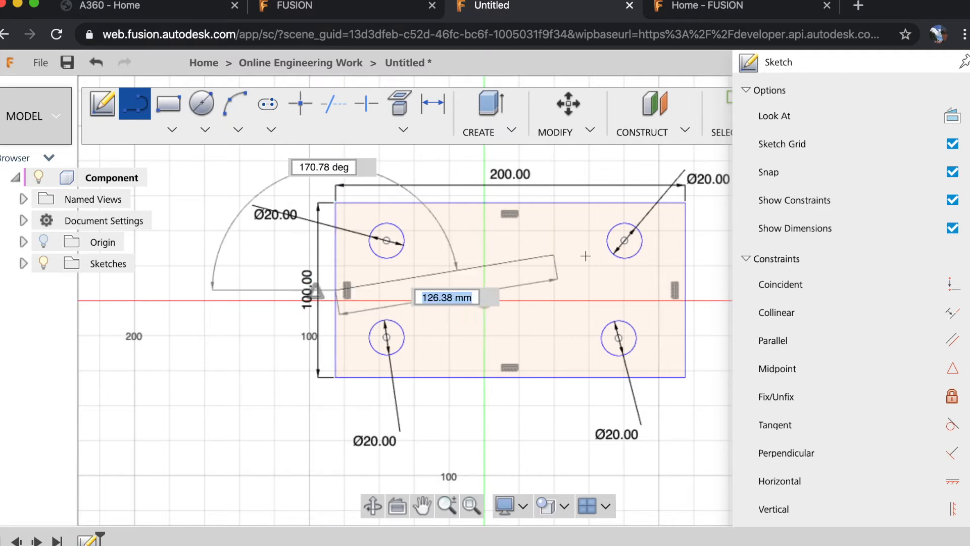
left_click(684, 290)
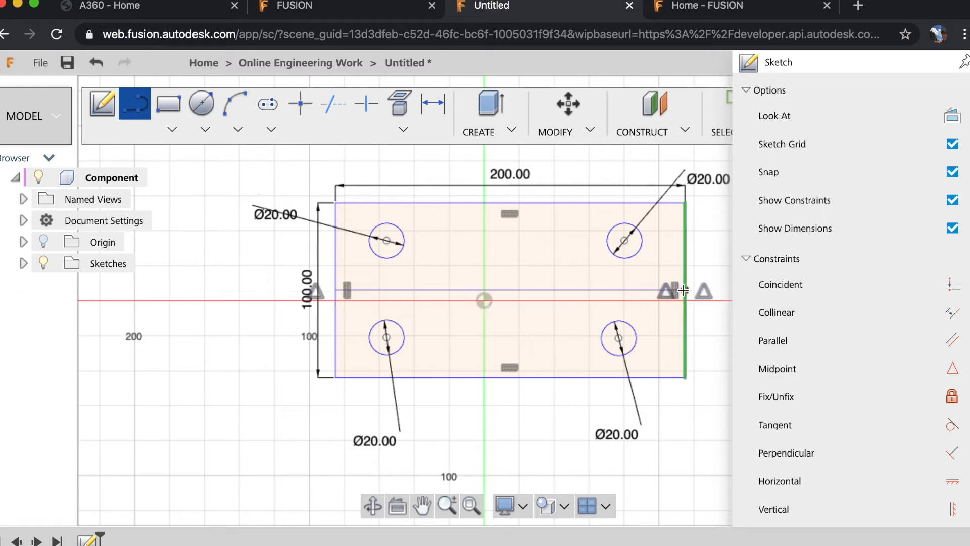
left_click(510, 202)
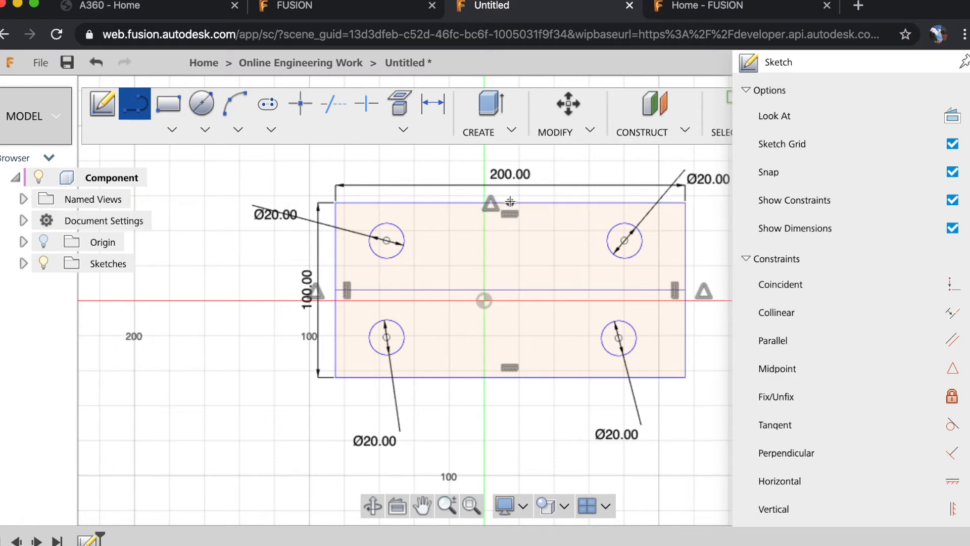
left_click(514, 377)
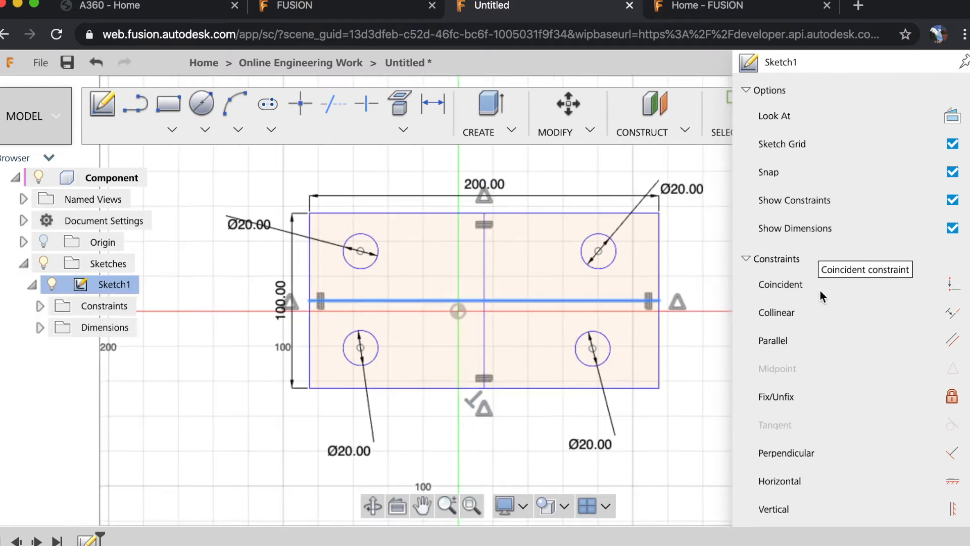
- Convert the horizontal and vertical centre lines of the rectangle to construction lines
left_click(483, 258)
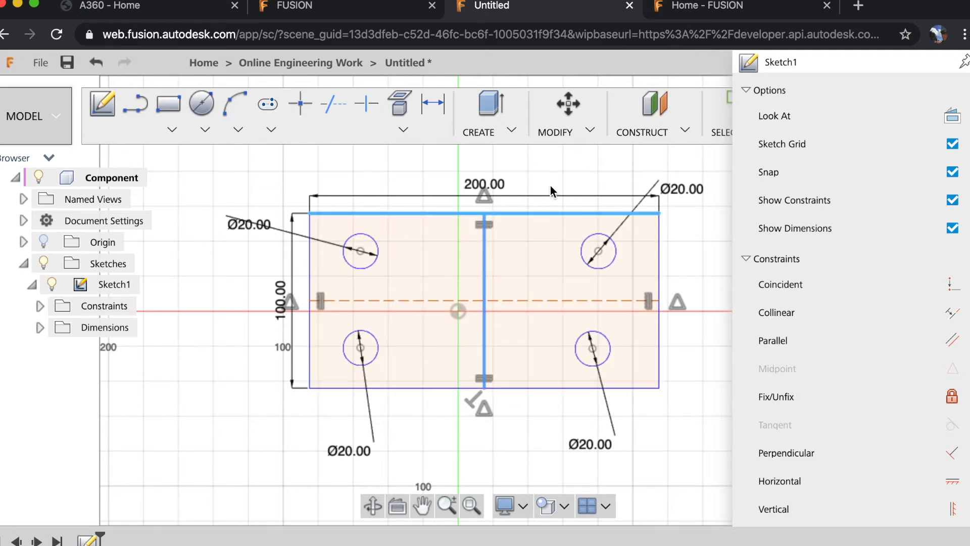
left_click(533, 200)
left_click(484, 269)
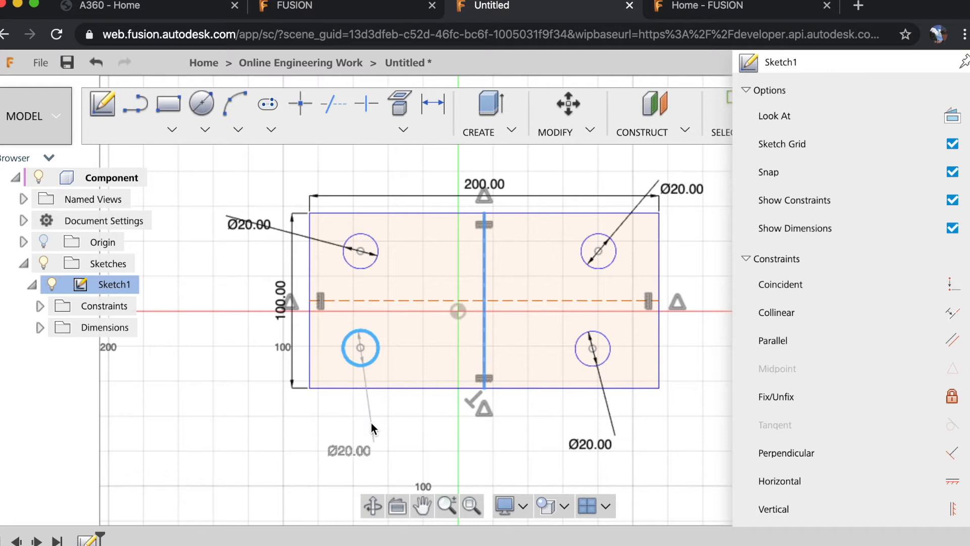
left_click(436, 429)
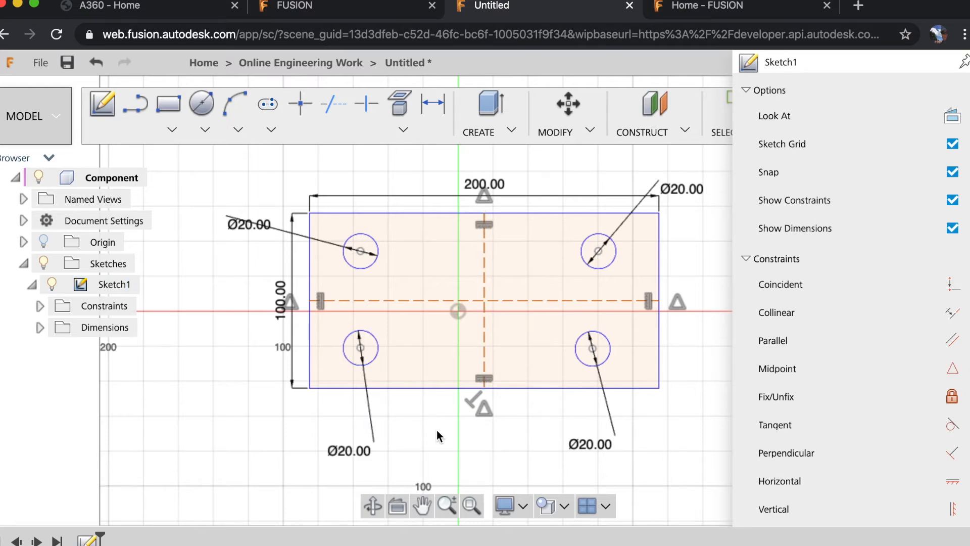
- Finish the sketch and extrude the rectangle profile around the four holes 3 mm to one side as a new body
mouse_move(821, 69)
left_mouse_down()
mouse_move(865, 178)
mouse_move(842, 192)
left_mouse_up()
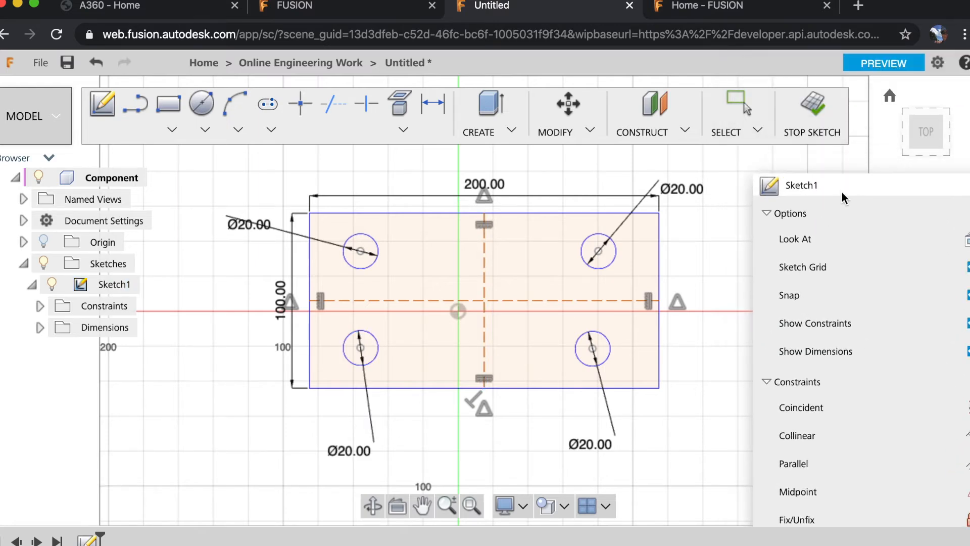
left_click(818, 104)
left_click(202, 130)
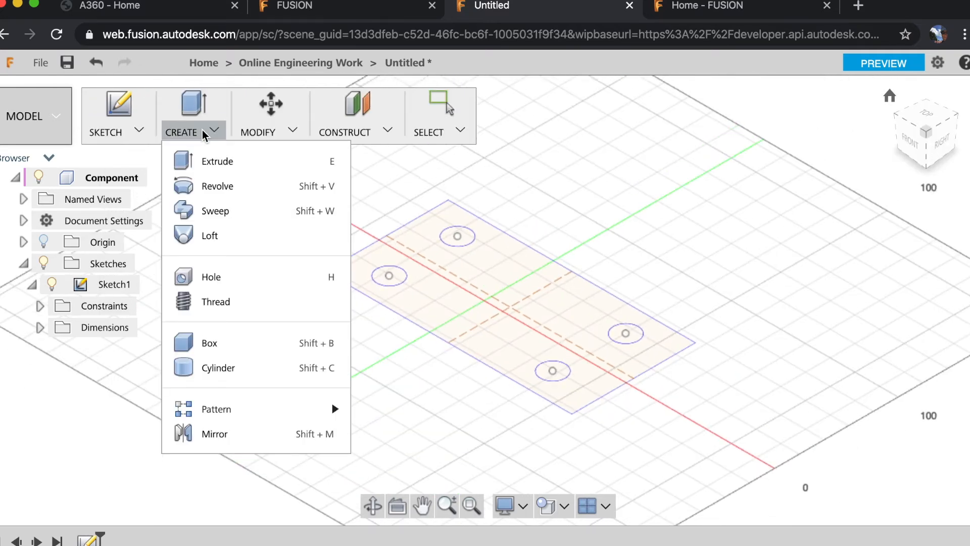
left_click(216, 159)
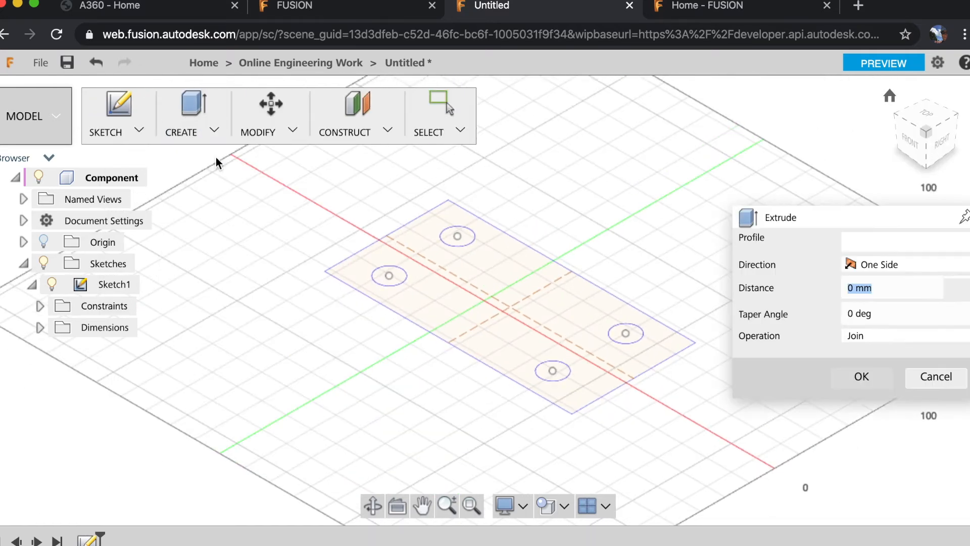
left_click(522, 273)
left_click_drag(520, 288, 513, 277)
type("3")
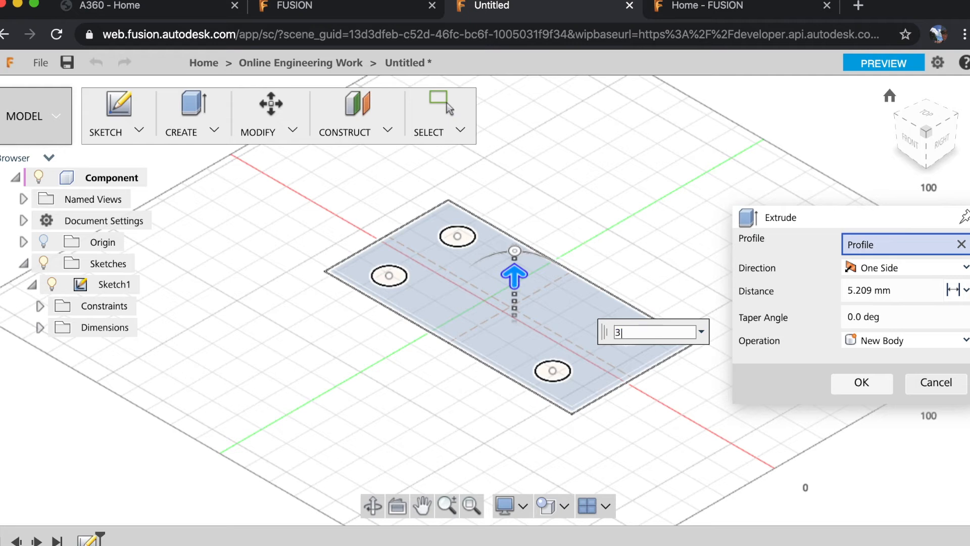
key("Tab")
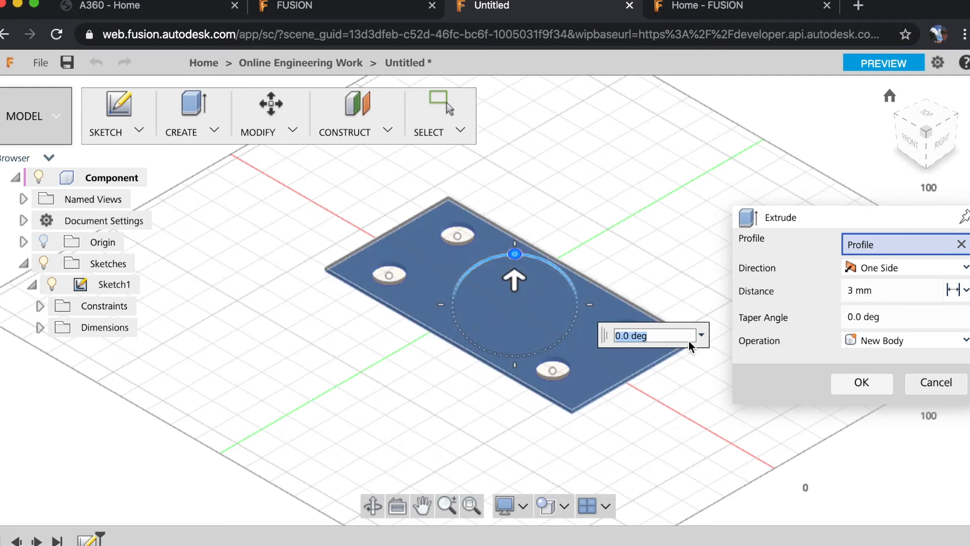
left_click(895, 341)
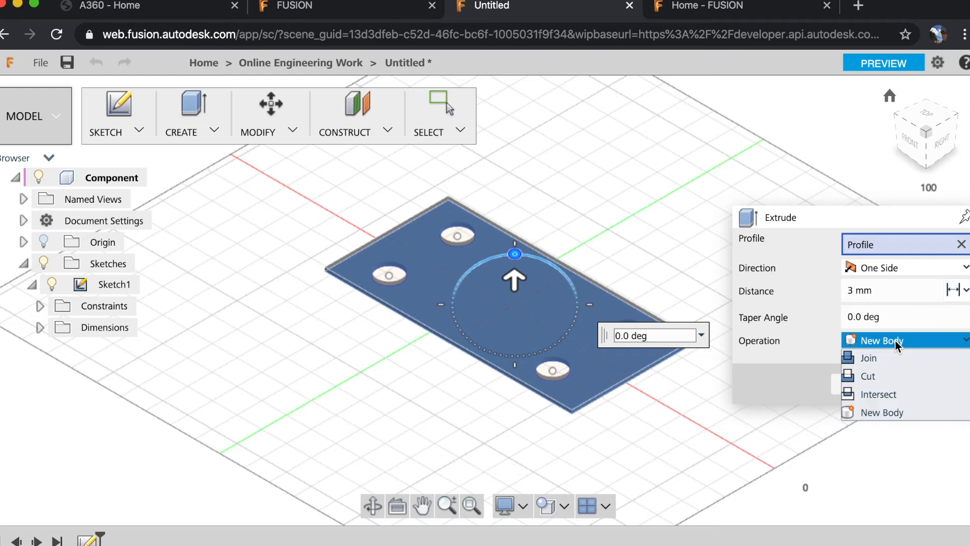
left_click(813, 336)
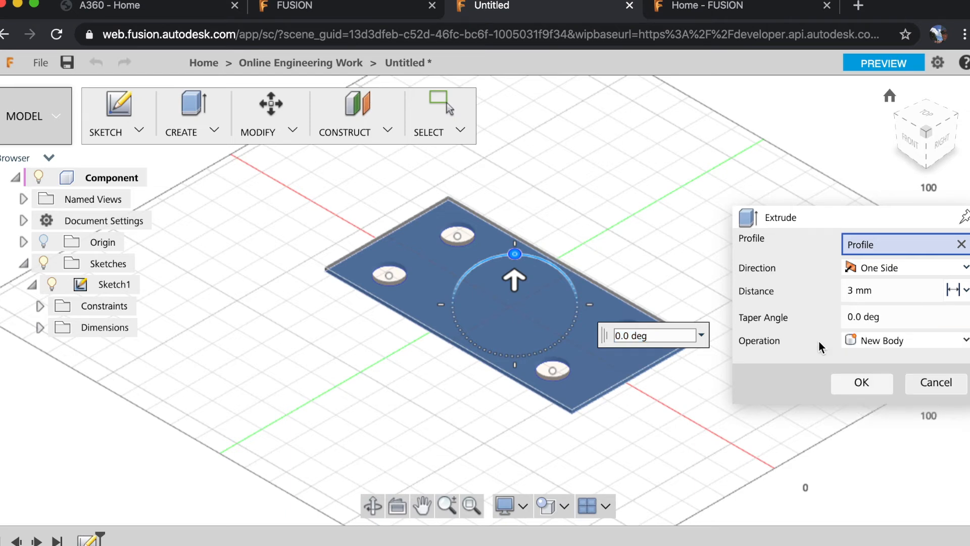
left_click(866, 380)
- Turn the view to see the plate more from above and expand the component's list of bodies
mouse_move(933, 127)
left_mouse_down()
mouse_move(863, 135)
mouse_move(869, 102)
mouse_move(904, 101)
mouse_move(926, 132)
left_mouse_up()
left_click(927, 132)
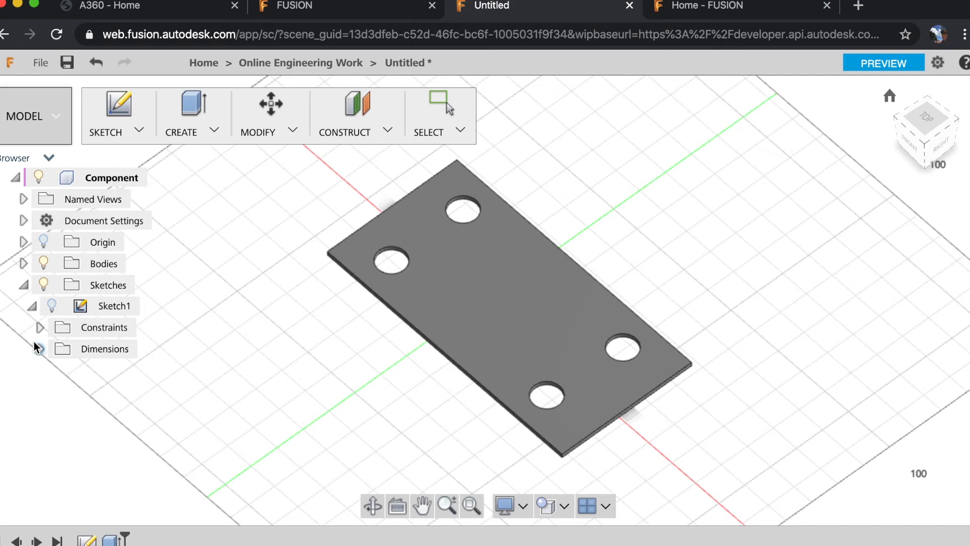
left_click(23, 265)
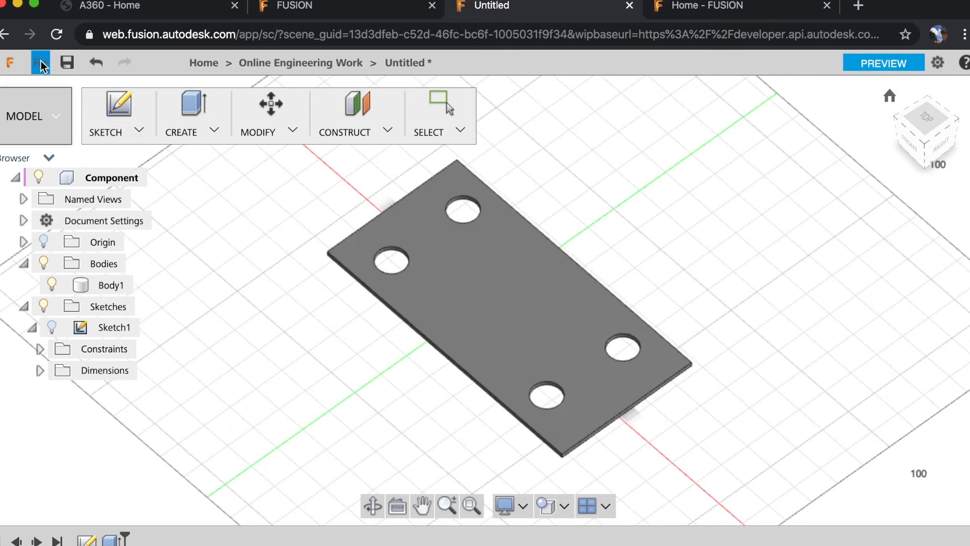
- Export the plate to OBJ under the name "New Plate" and download the file
left_click(41, 62)
mouse_move(54, 127)
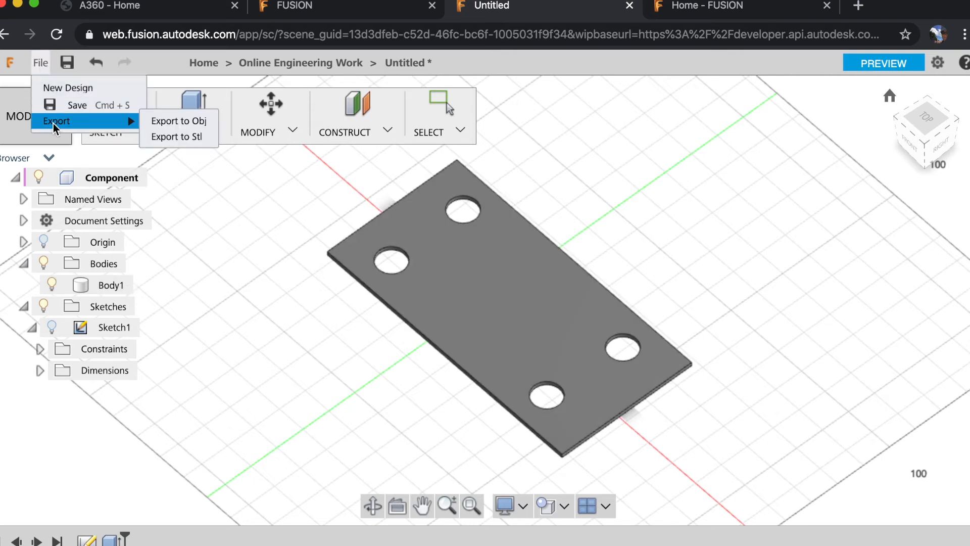
left_click(178, 121)
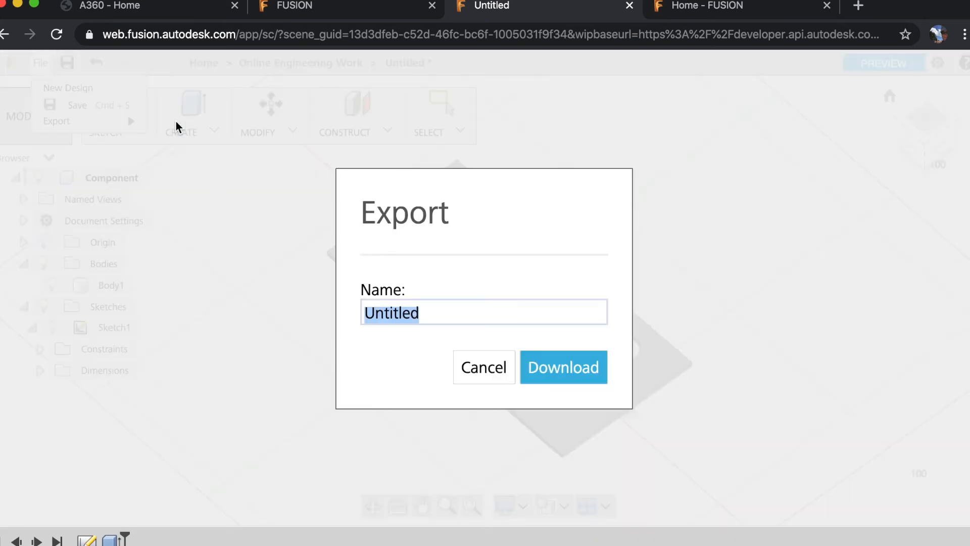
type("New")
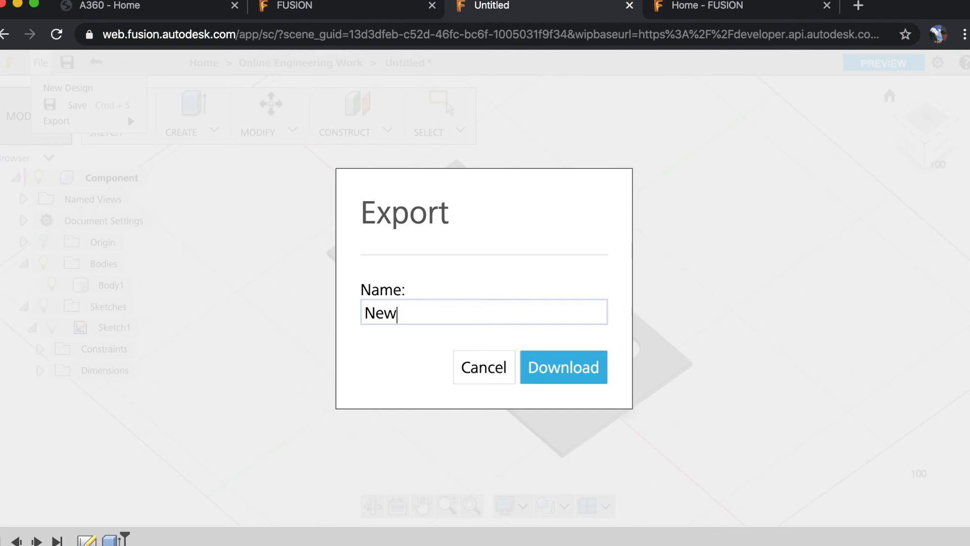
type("Plate")
left_click(566, 363)
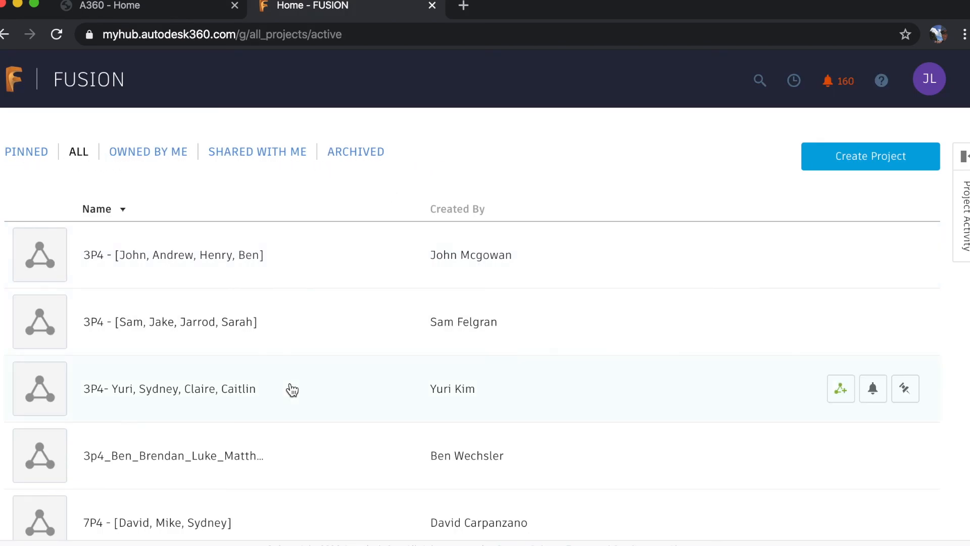
- Look through the names and creators in the list of all active projects
scroll(289, 390, "down", 7)
scroll(292, 389, "down", 5)
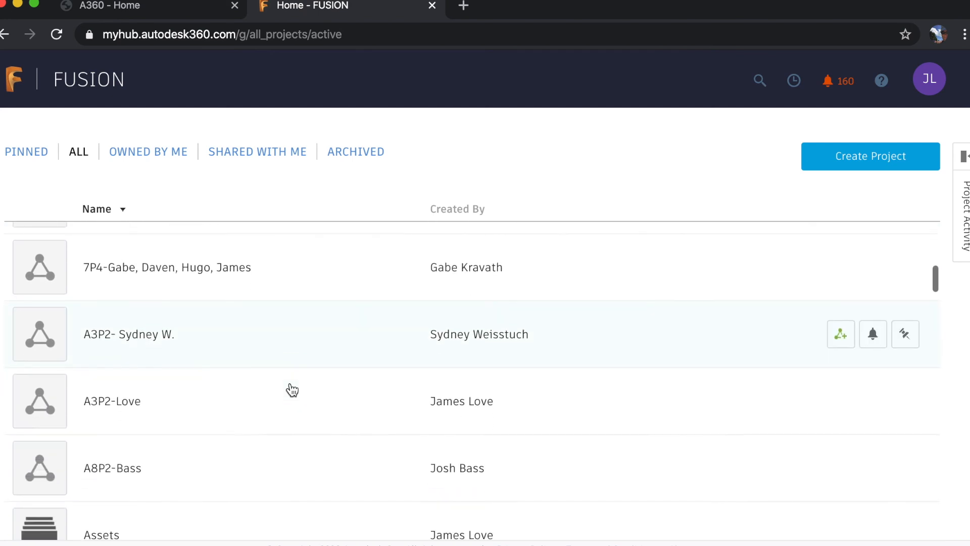
scroll(292, 390, "down", 2)
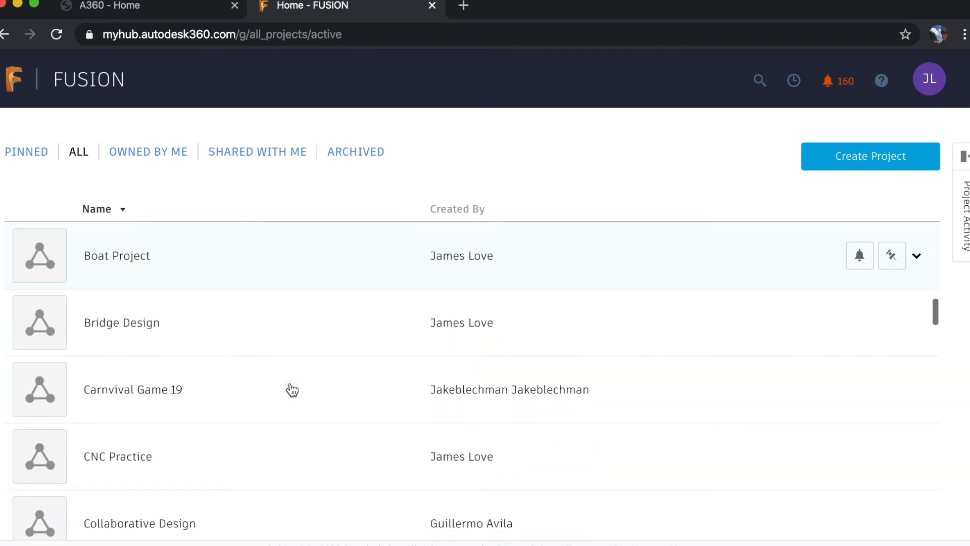
scroll(292, 390, "up", 7)
scroll(292, 390, "up", 7)
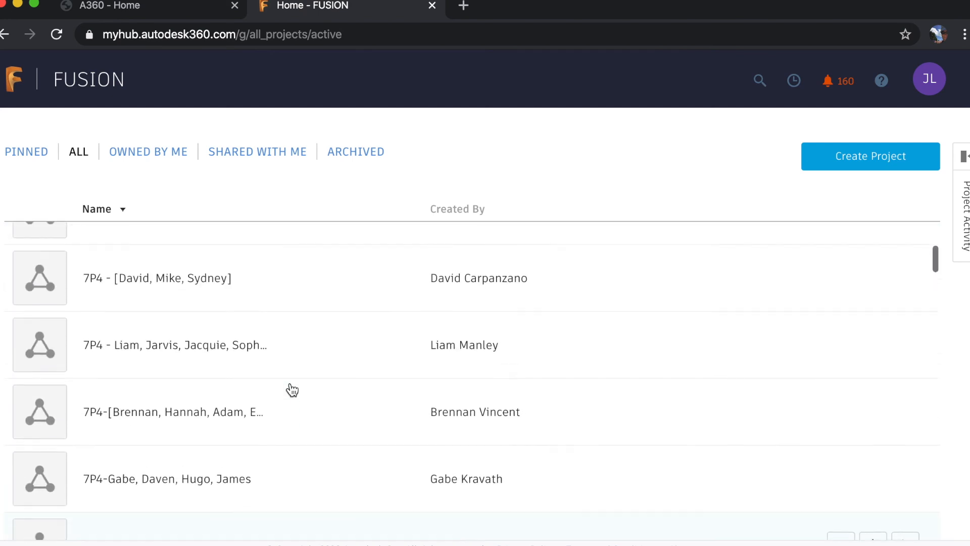